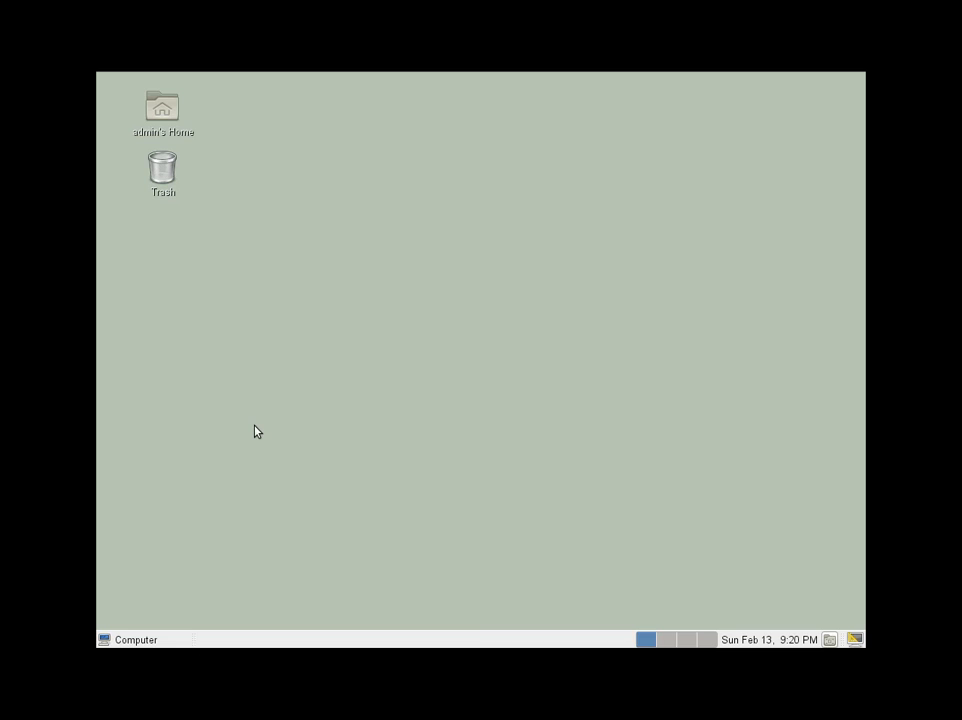
- Open YaST, authenticating with the root password, and launch the DNS Server configuration from the network services
{"action": "left_click", "coordinate": [140, 639]}
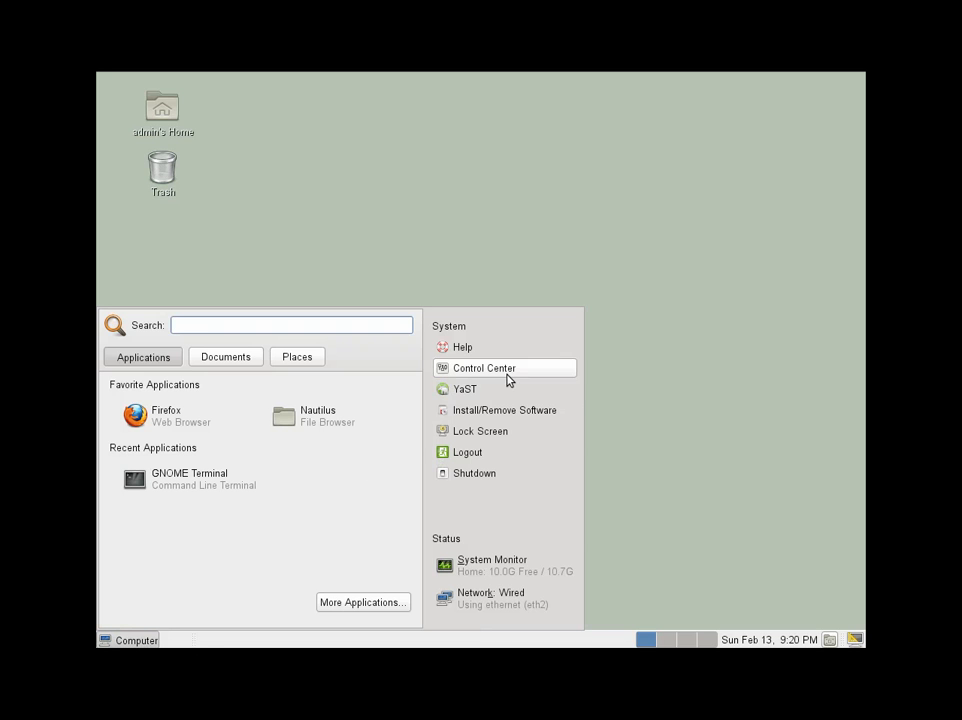
{"action": "left_click", "coordinate": [478, 390]}
{"action": "type", "text": "*****"}
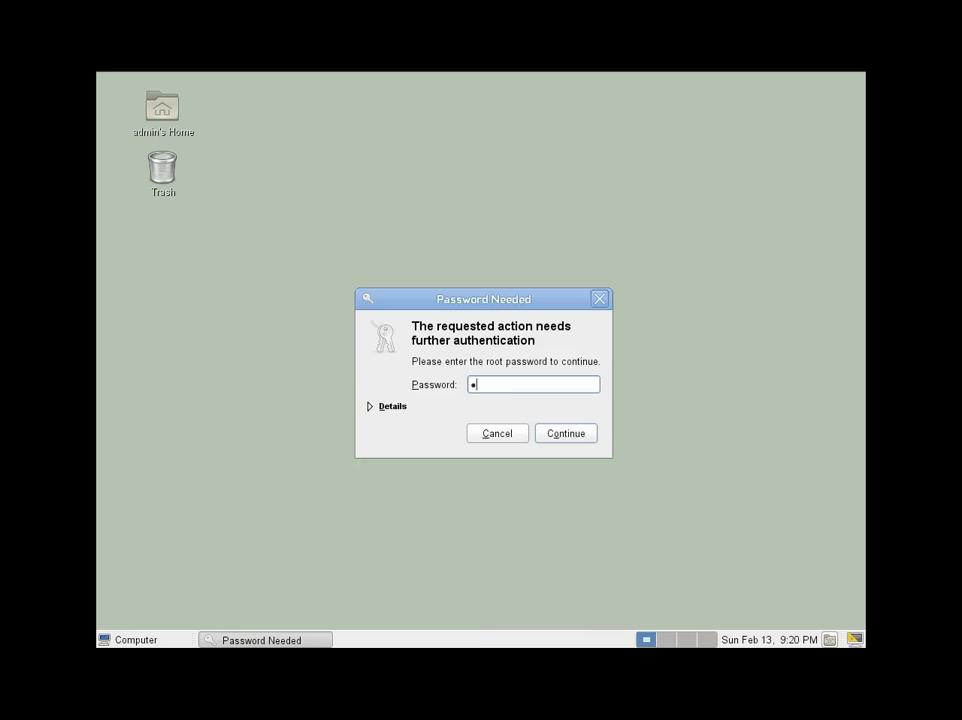
{"action": "key", "text": "Return"}
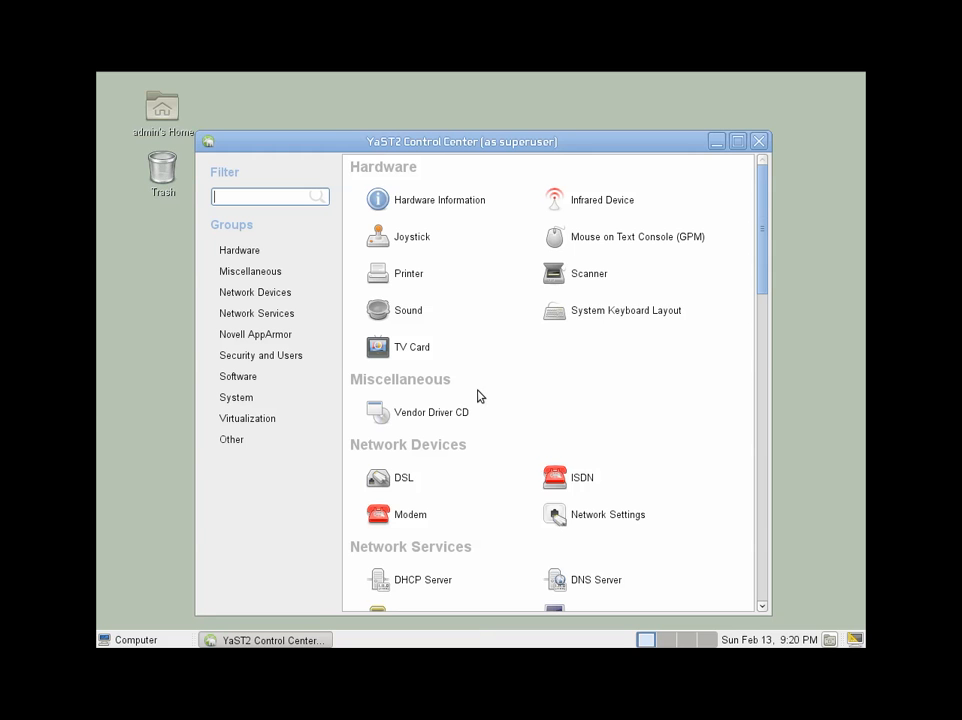
{"action": "left_click", "coordinate": [268, 316]}
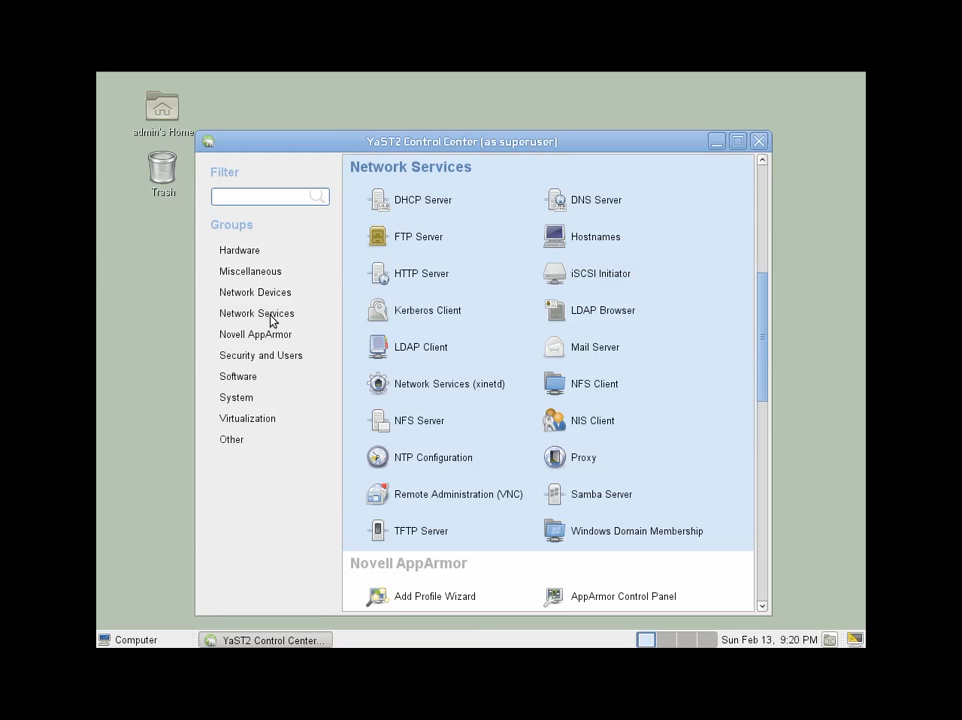
{"action": "left_click", "coordinate": [585, 205]}
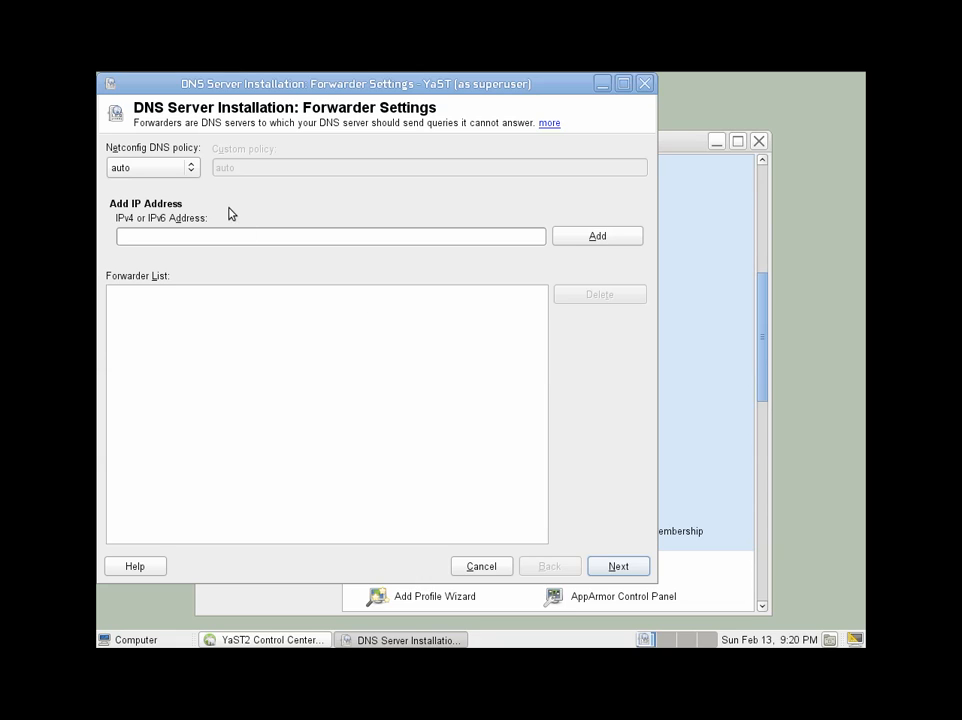
- Set the Netconfig DNS policy to disable and continue to the DNS zones
{"action": "left_click", "coordinate": [190, 168]}
{"action": "left_click", "coordinate": [190, 164]}
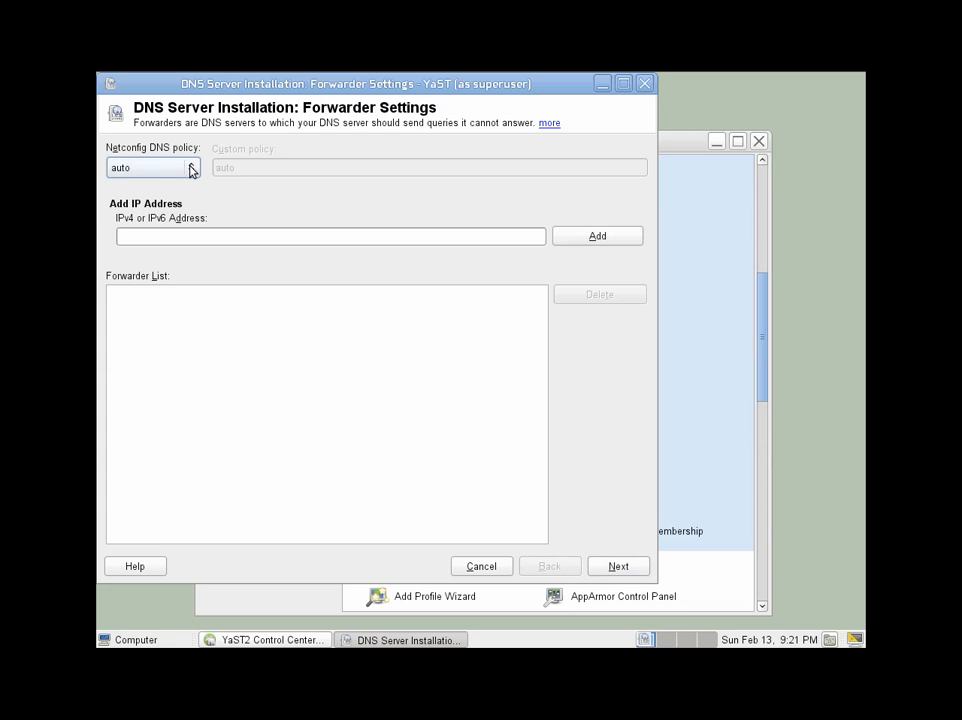
{"action": "left_click", "coordinate": [191, 170]}
{"action": "left_click", "coordinate": [190, 151]}
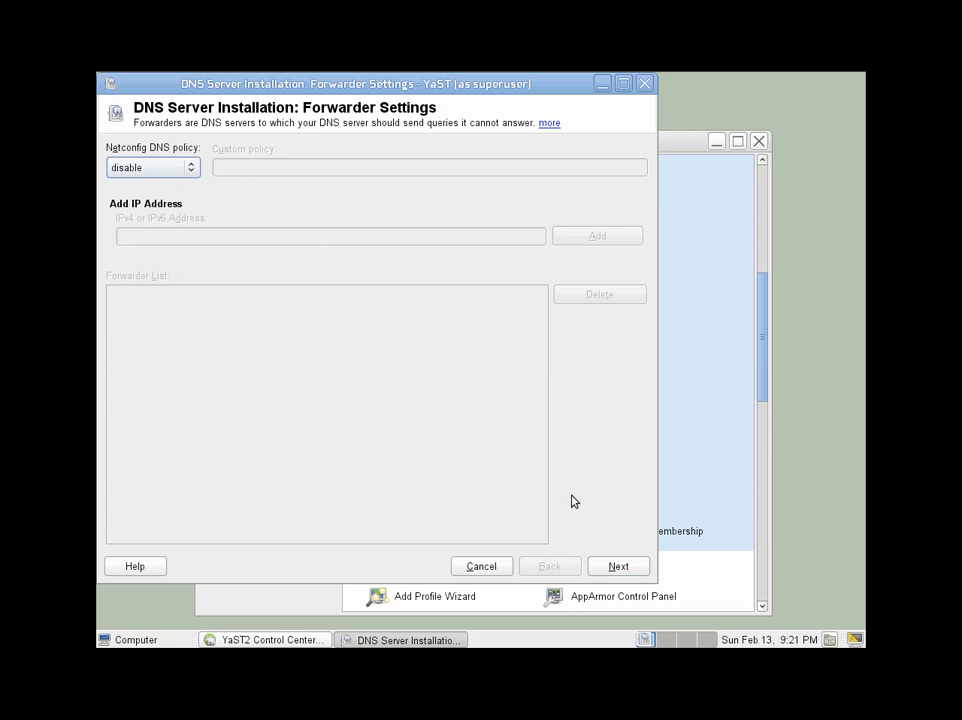
{"action": "left_click", "coordinate": [617, 566]}
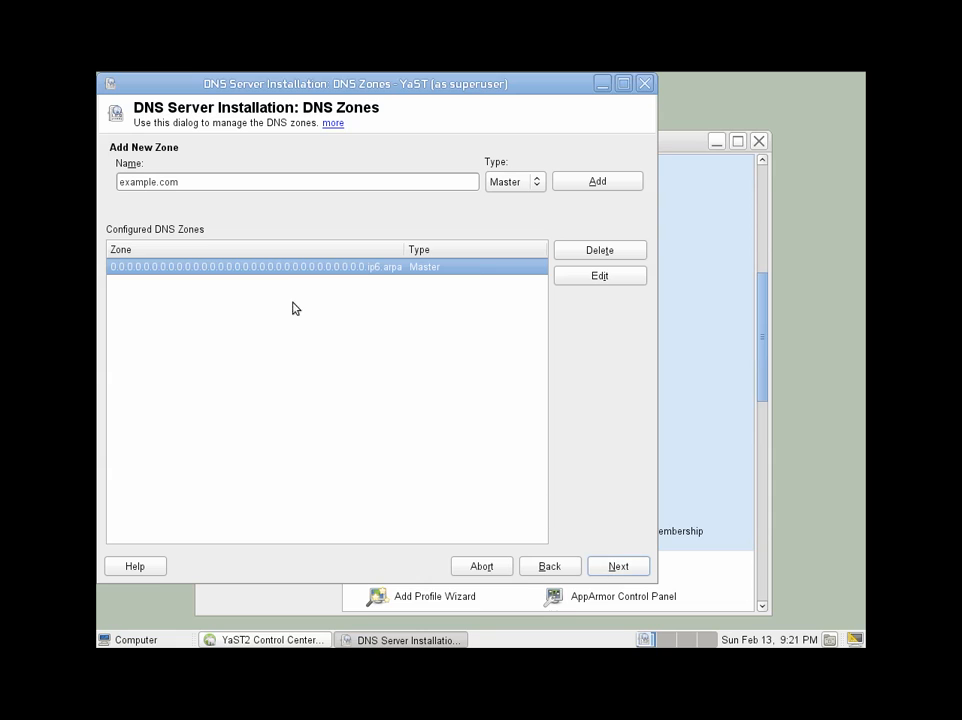
- Delete the existing ip6.arpa zone and add a master zone named dnet220.dnet
{"action": "left_click", "coordinate": [600, 252]}
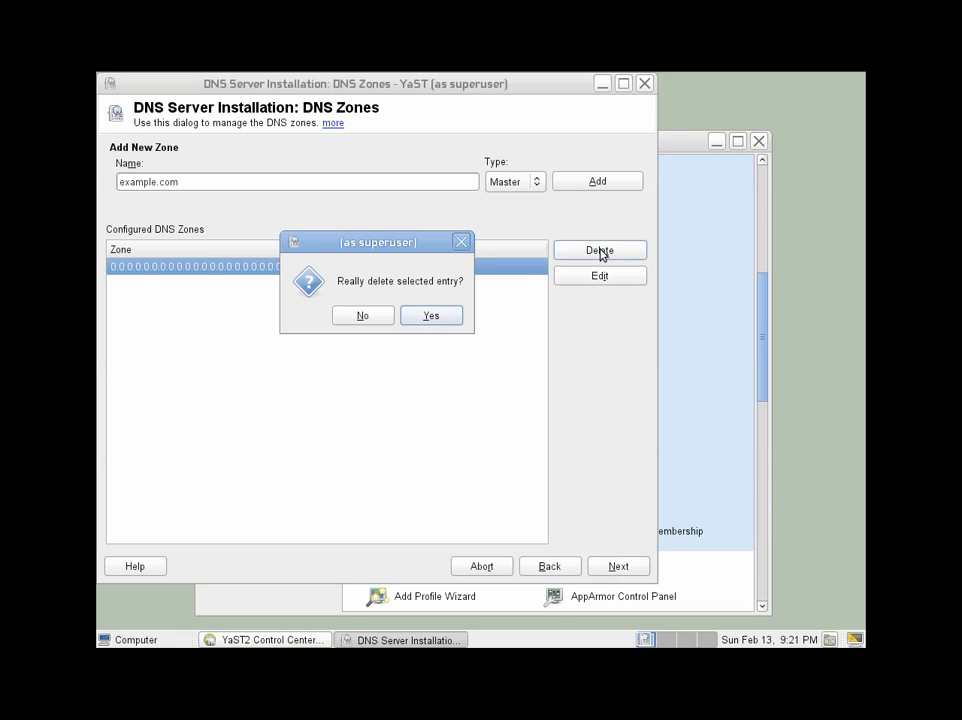
{"action": "left_click", "coordinate": [431, 316]}
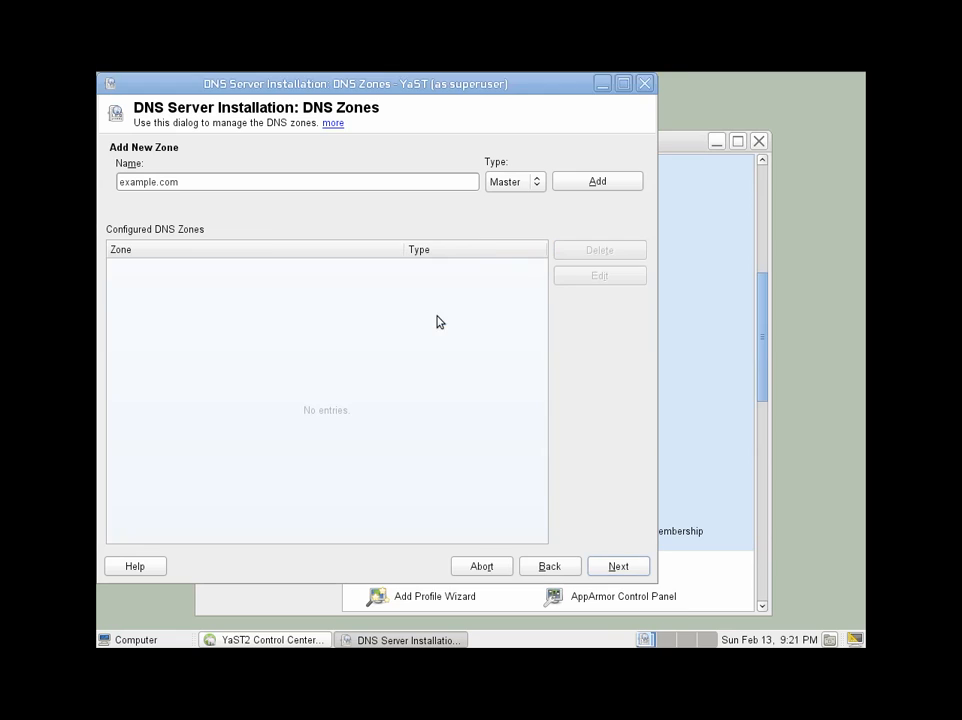
{"action": "double_click", "coordinate": [163, 180]}
{"action": "type", "text": "dnet"}
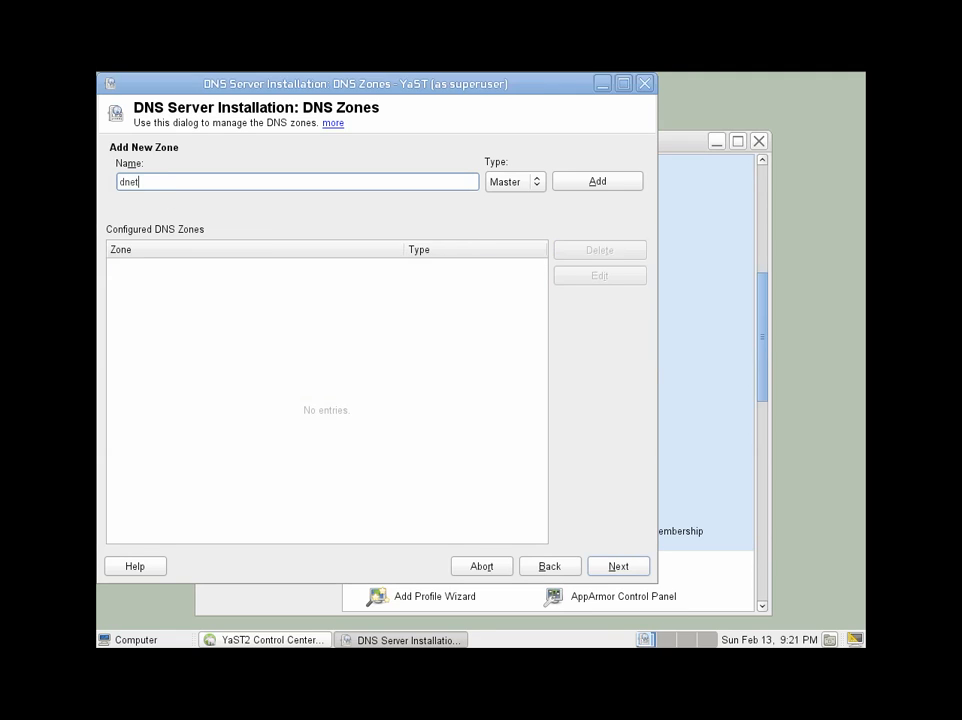
{"action": "type", "text": "220.dnet"}
{"action": "left_click", "coordinate": [618, 184]}
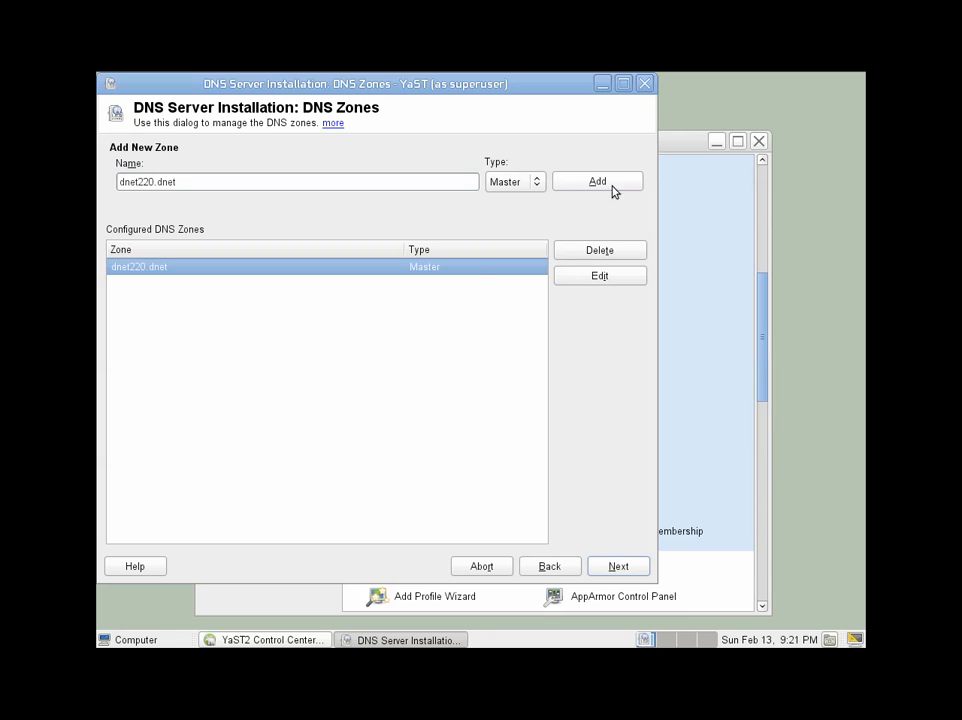
- Edit the dnet220.dnet zone and add directory.dnet220.dnet as its name server
{"action": "left_click", "coordinate": [598, 279]}
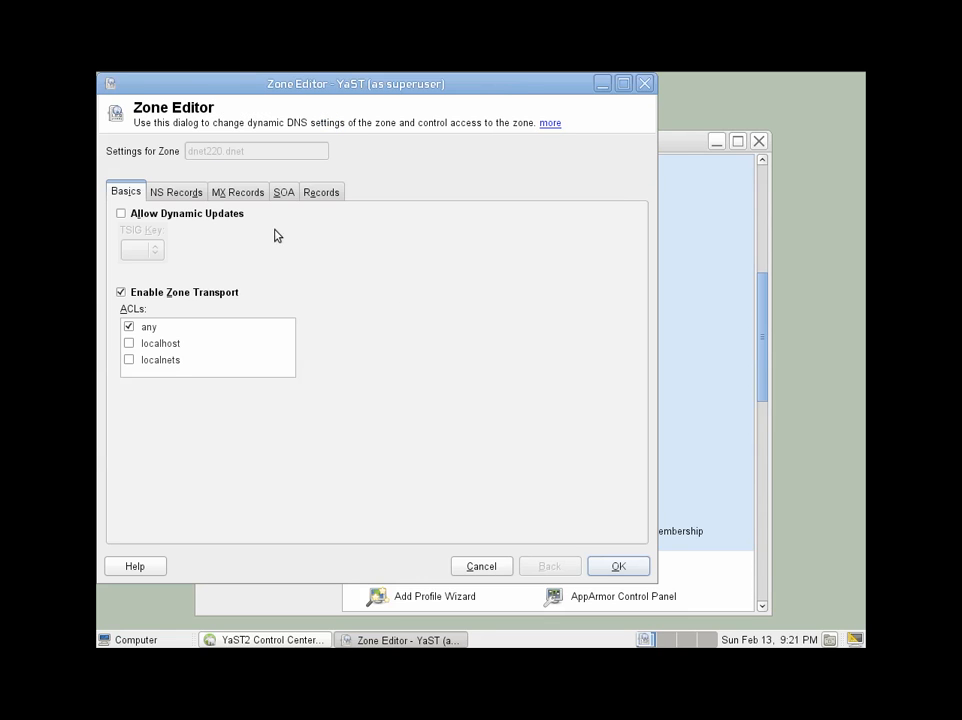
{"action": "left_click", "coordinate": [177, 193]}
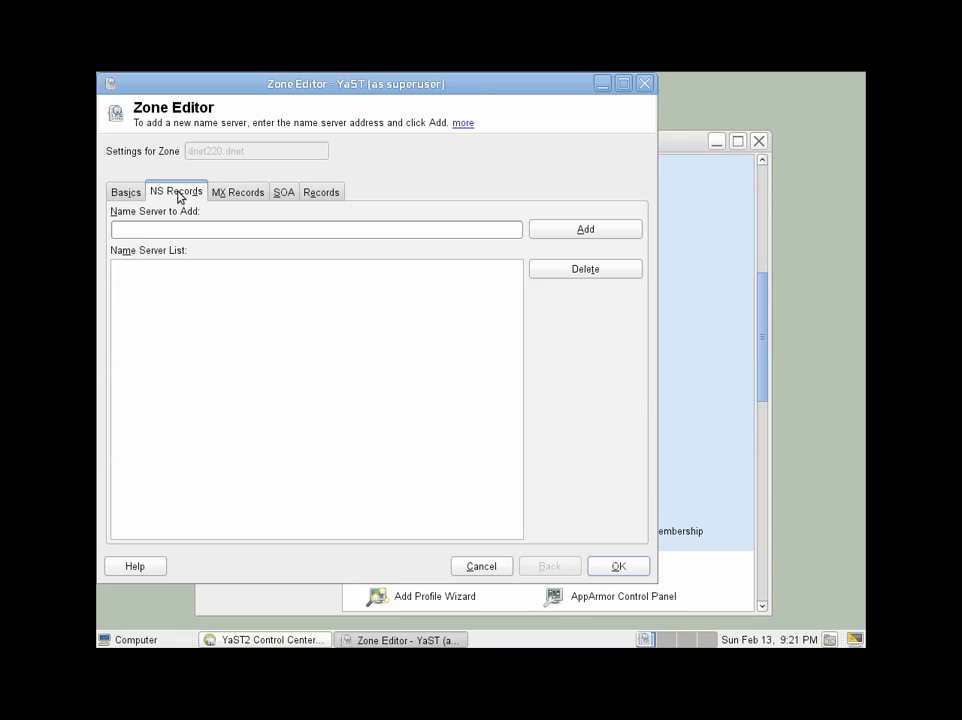
{"action": "left_click", "coordinate": [140, 231]}
{"action": "type", "text": "di"}
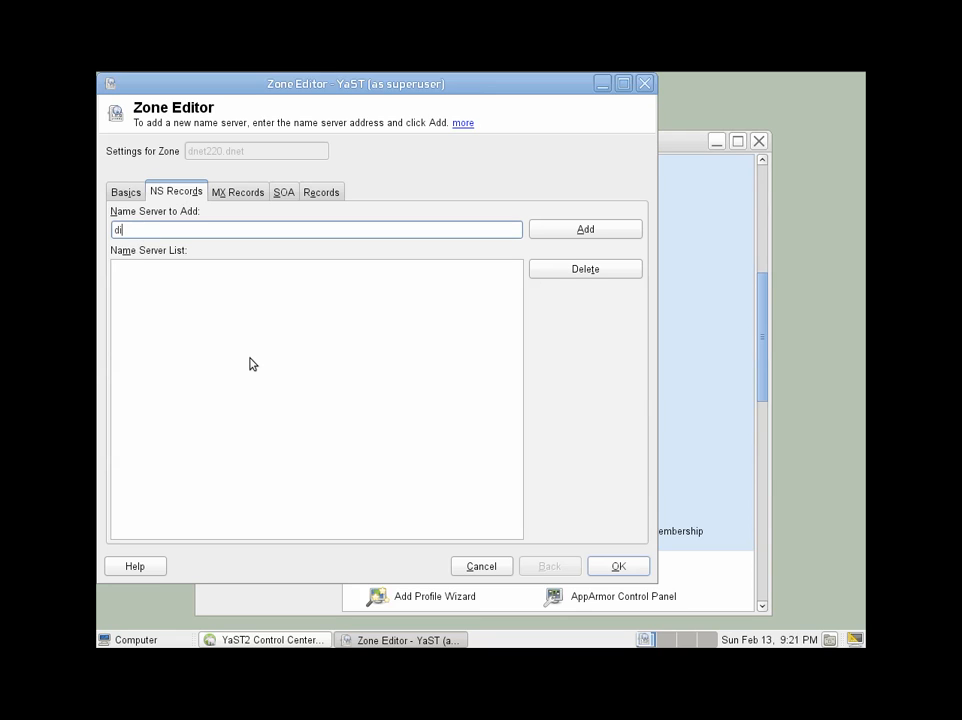
{"action": "type", "text": "rectory.dnet220.dnet"}
{"action": "left_click", "coordinate": [598, 230]}
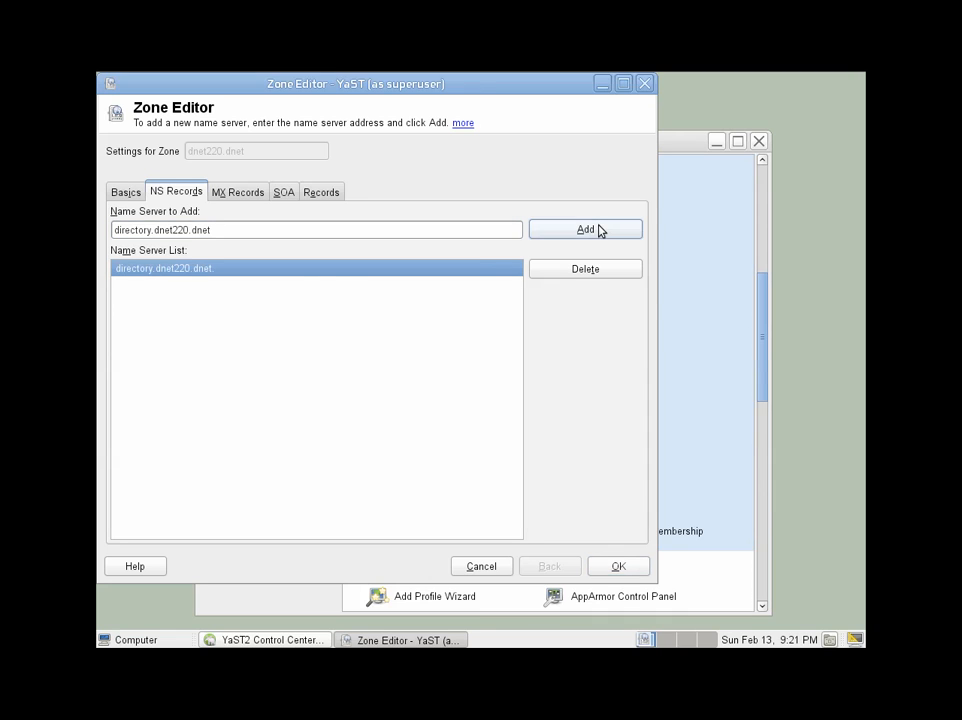
- Add an IPv4 A record to the zone for directory.dnet220.dnet with the value 192.0.0.1
{"action": "left_click", "coordinate": [319, 194]}
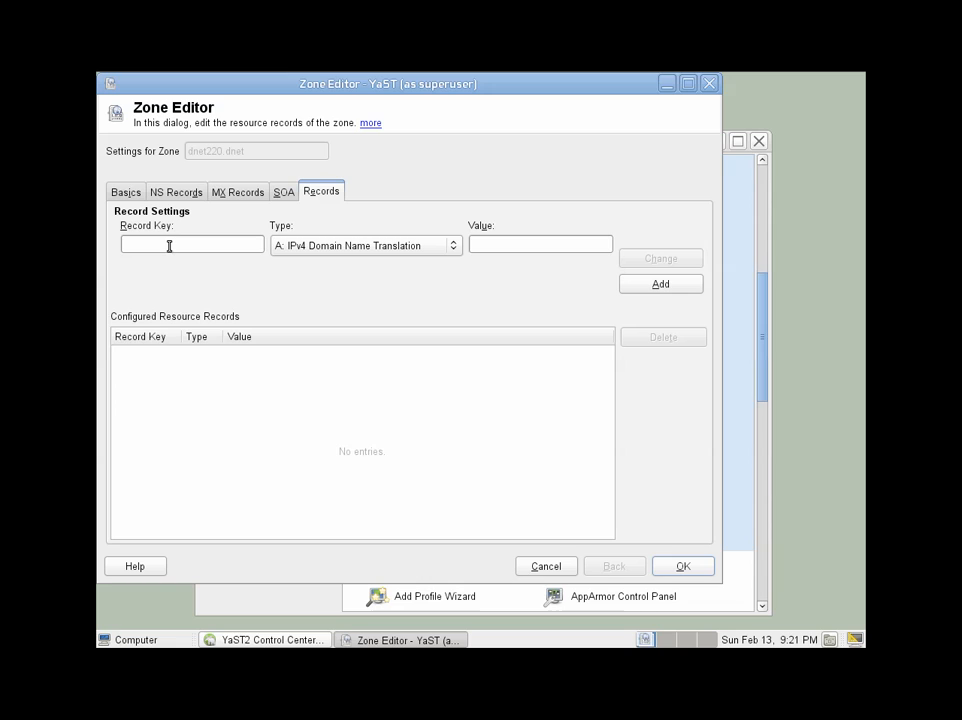
{"action": "left_click", "coordinate": [177, 250]}
{"action": "type", "text": "directoru"}
{"action": "key", "text": "BackSpace"}
{"action": "type", "text": "y.dnet220.dnet"}
{"action": "left_click", "coordinate": [515, 243]}
{"action": "type", "text": "192"}
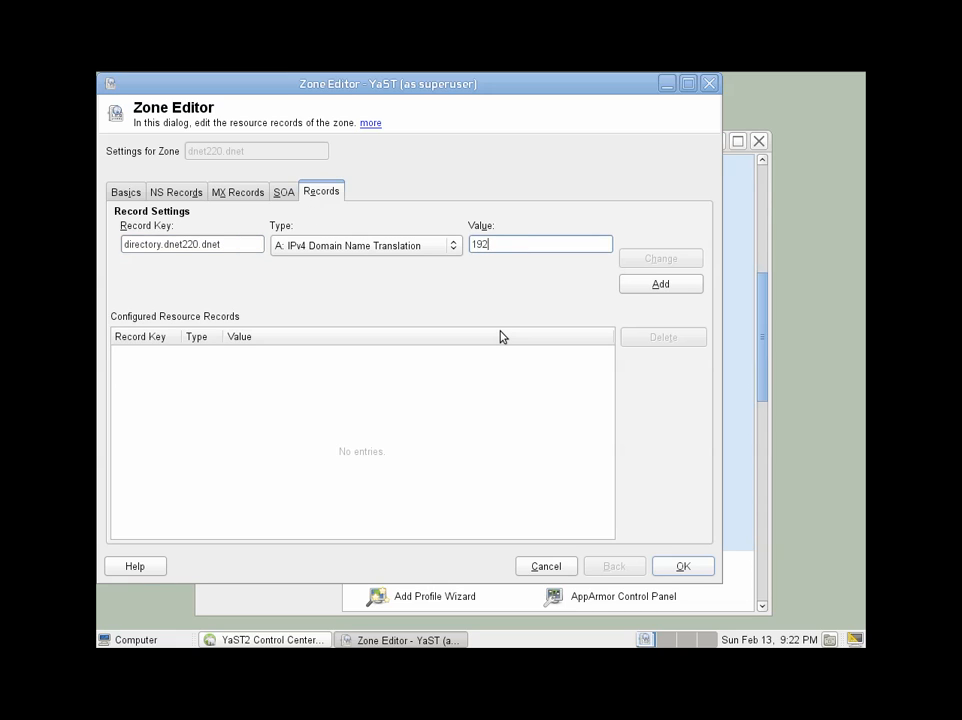
{"action": "type", "text": ".0.0.1"}
{"action": "left_click", "coordinate": [660, 286]}
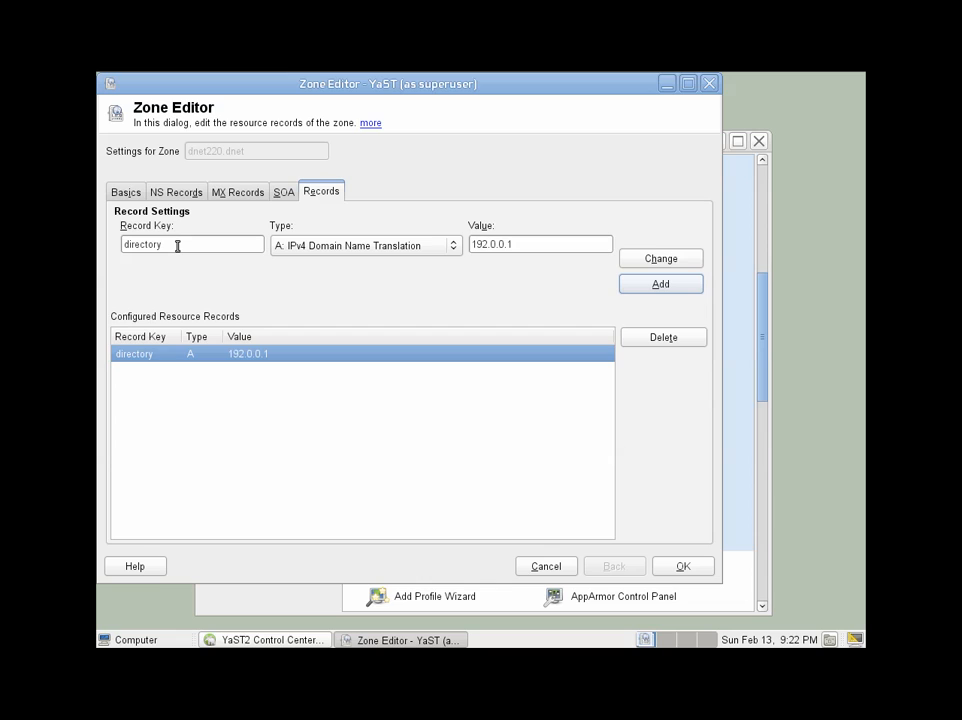
- Add a CNAME record with the key myserver pointing to directory
{"action": "left_click", "coordinate": [296, 247]}
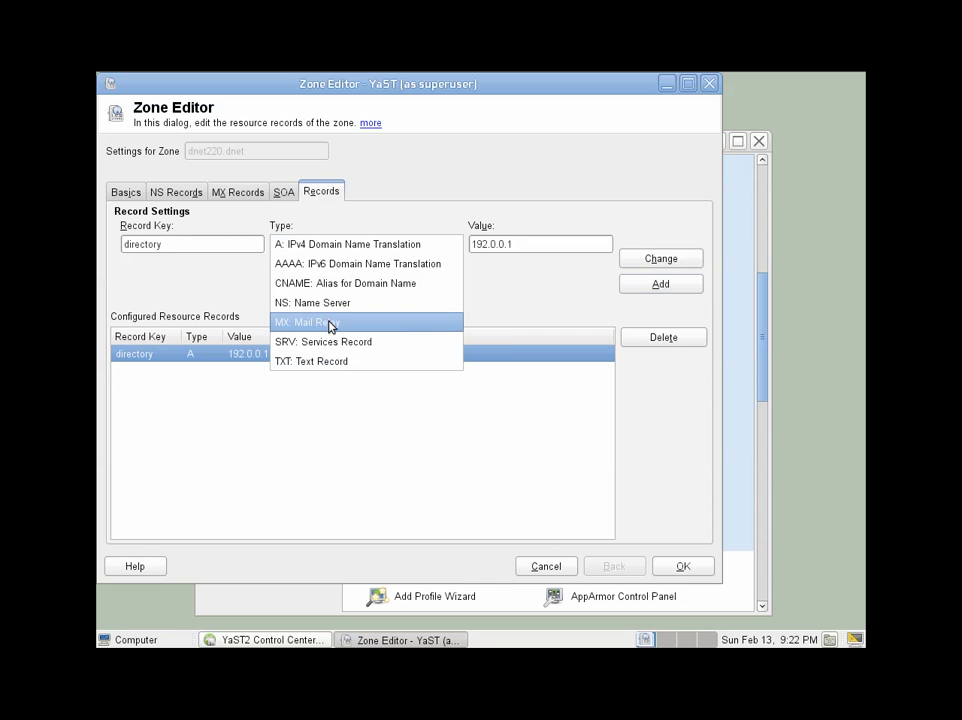
{"action": "left_click", "coordinate": [330, 287]}
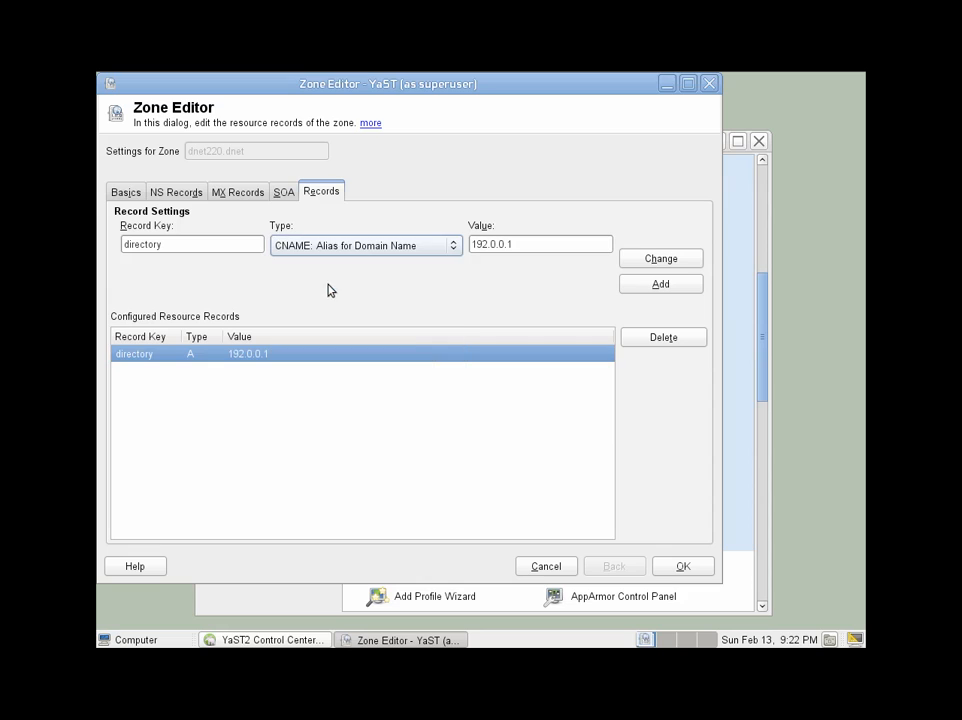
{"action": "double_click", "coordinate": [183, 243]}
{"action": "type", "text": "m"}
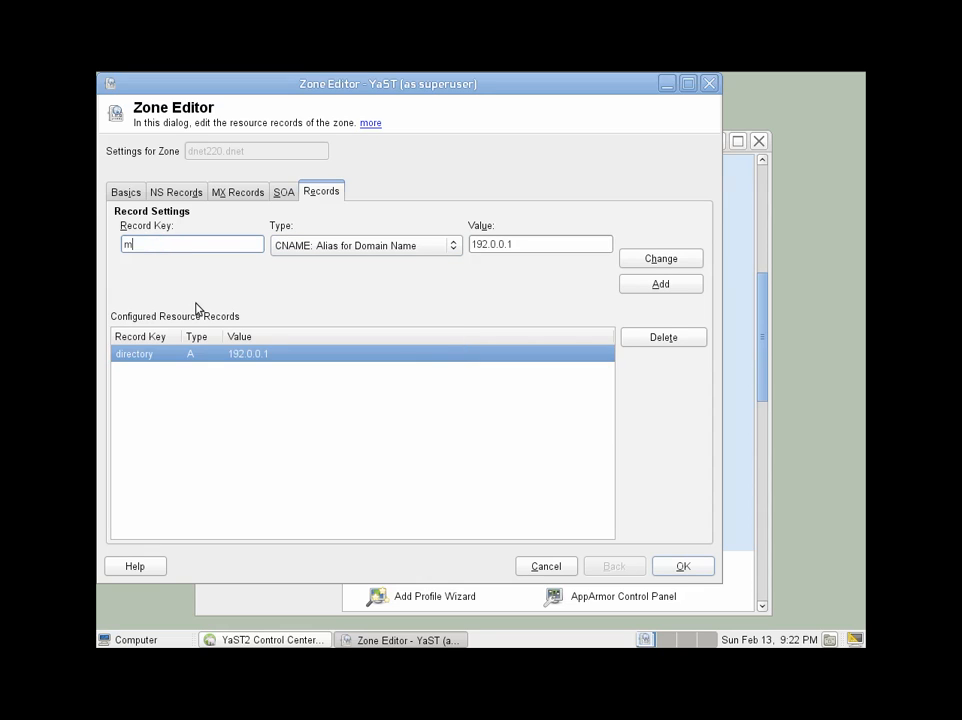
{"action": "type", "text": "yserver"}
{"action": "triple_click", "coordinate": [500, 246]}
{"action": "type", "text": "directory"}
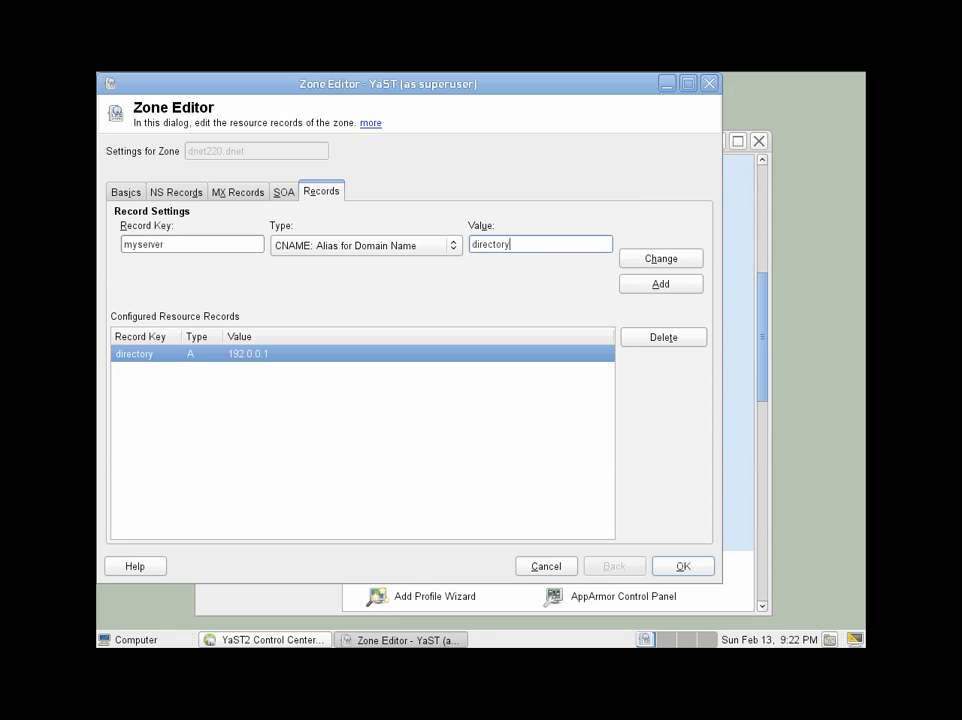
{"action": "left_click", "coordinate": [674, 287]}
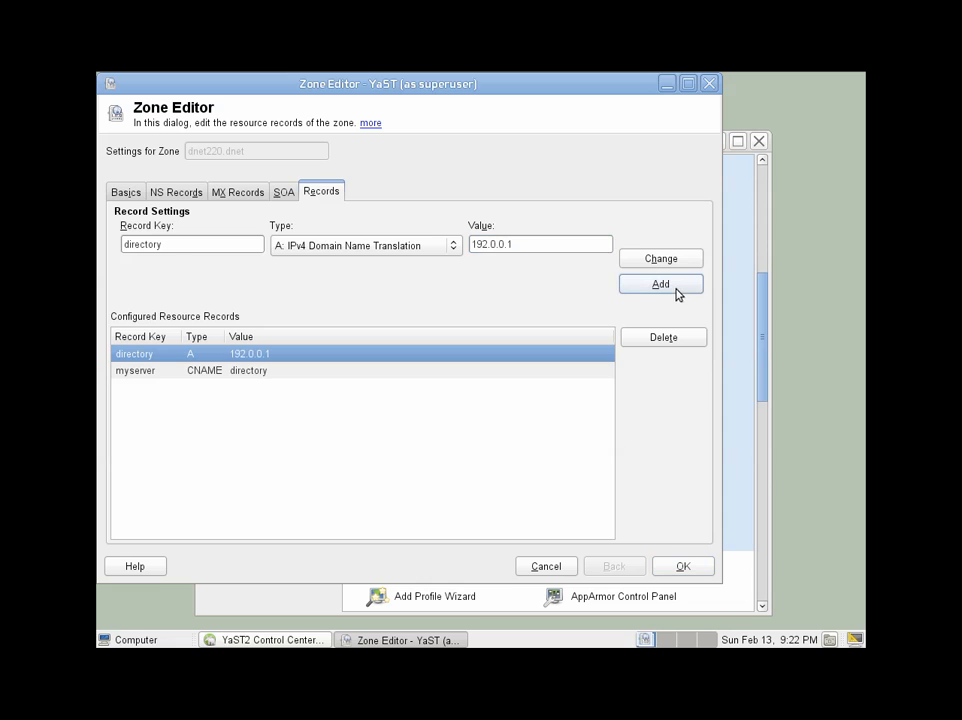
- Add a CNAME record with the key www pointing to directory and accept the zone changes
{"action": "double_click", "coordinate": [173, 244]}
{"action": "type", "text": "www"}
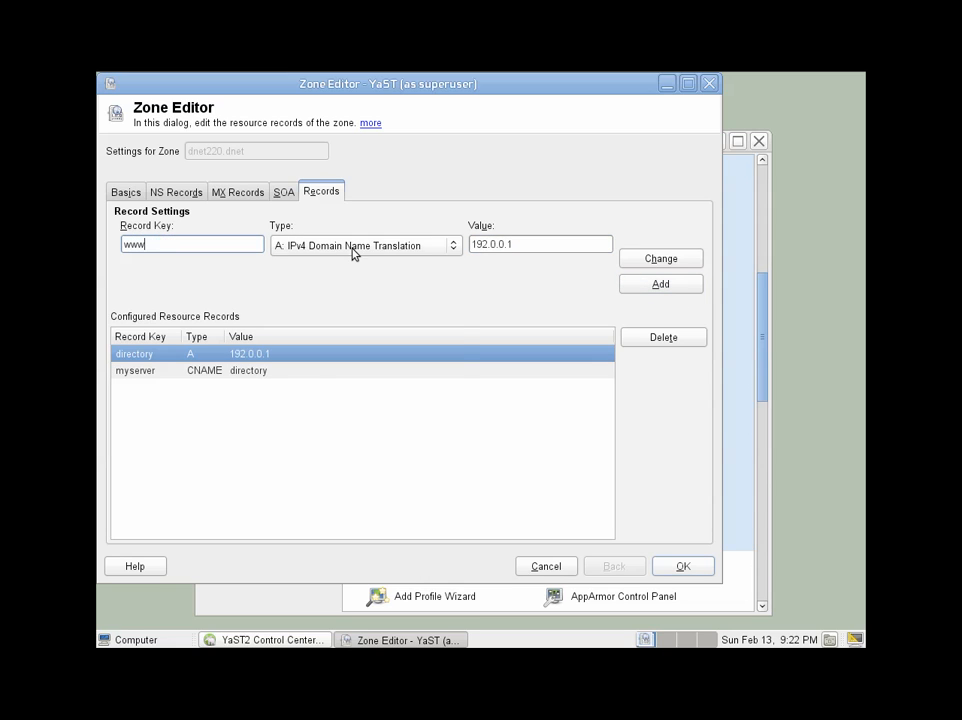
{"action": "left_click", "coordinate": [352, 250]}
{"action": "left_click", "coordinate": [345, 285]}
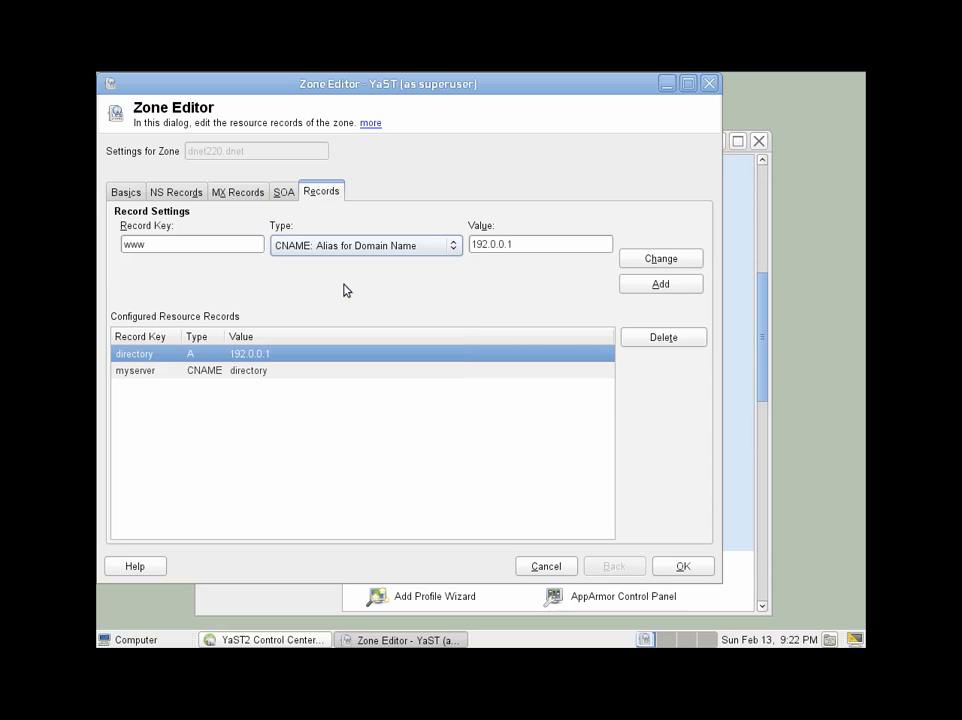
{"action": "double_click", "coordinate": [507, 244]}
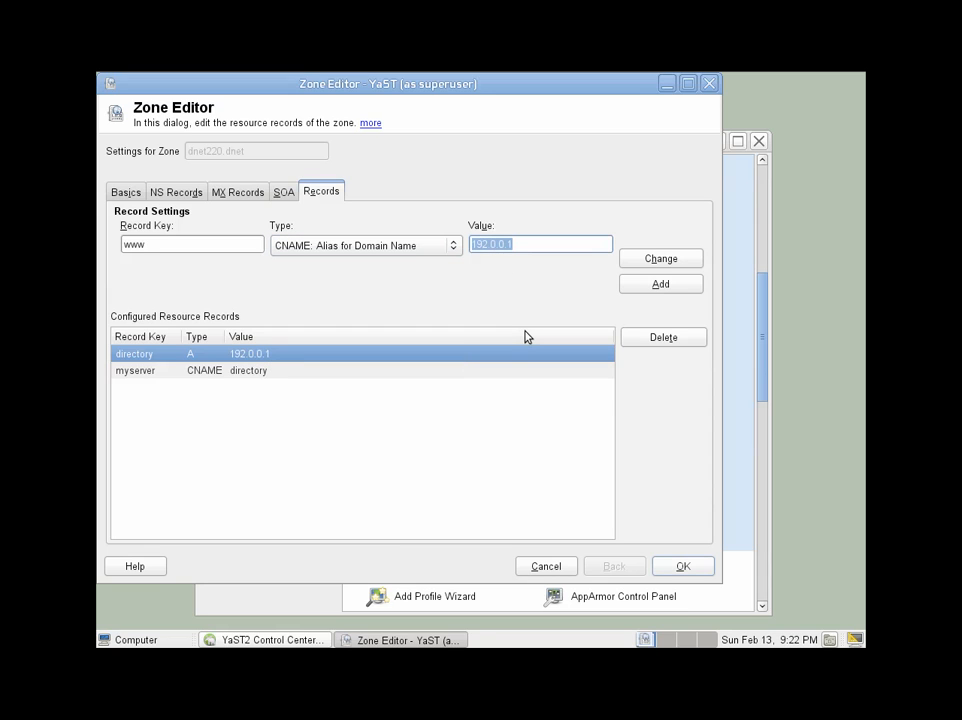
{"action": "type", "text": "directory"}
{"action": "left_click", "coordinate": [685, 288]}
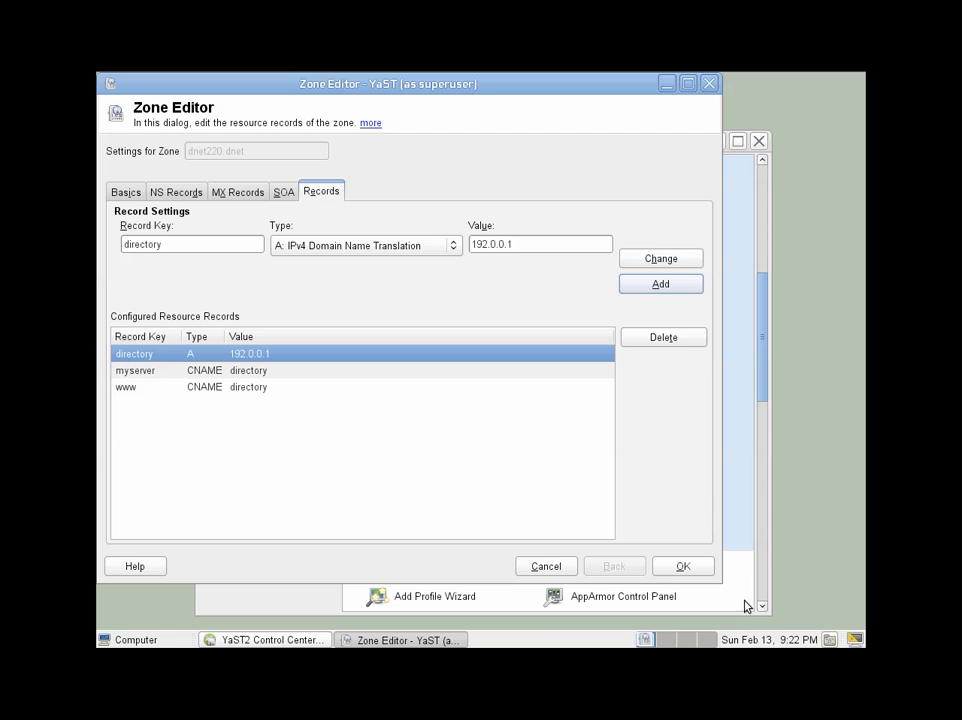
{"action": "left_click", "coordinate": [688, 567]}
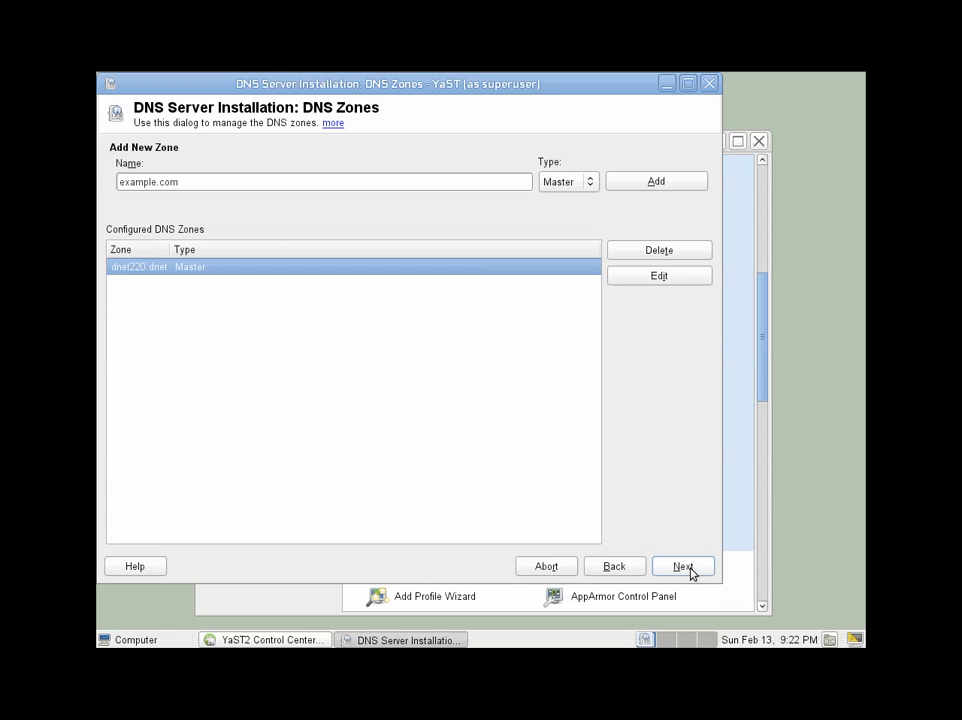
- Set the DNS server to start now and when booting, finish the installation wizard and close YaST
{"action": "left_click", "coordinate": [684, 567]}
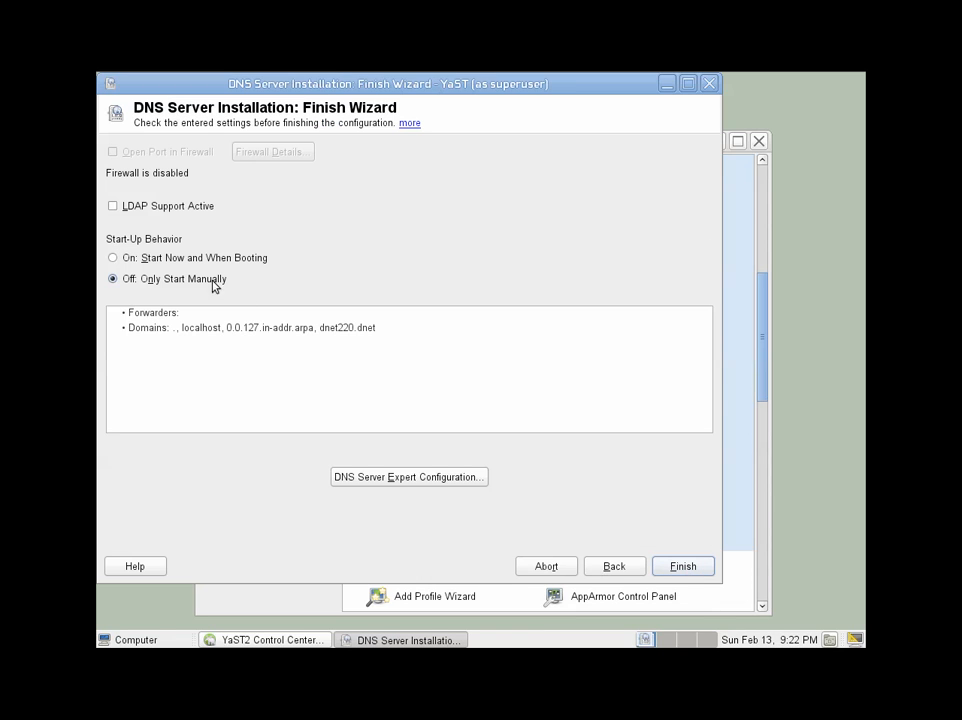
{"action": "left_click", "coordinate": [121, 258]}
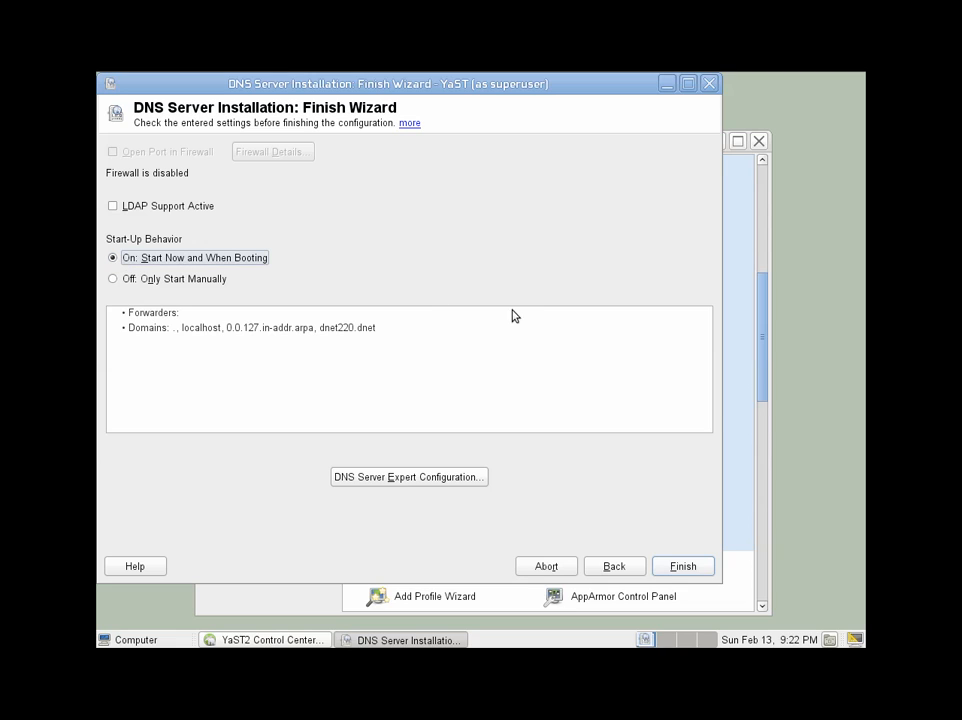
{"action": "left_click", "coordinate": [692, 567]}
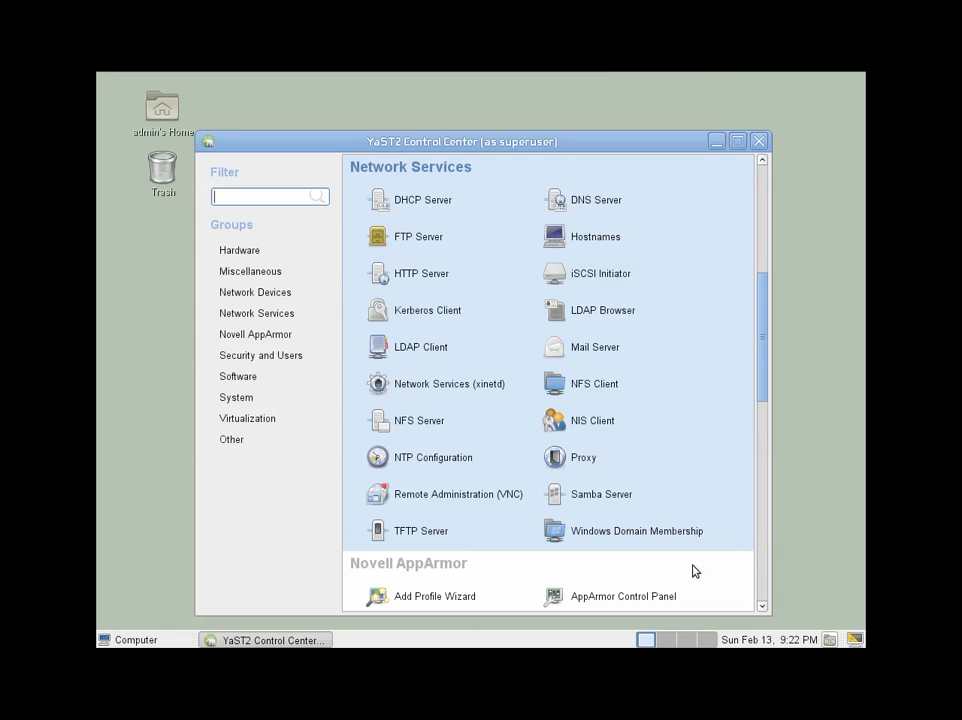
{"action": "left_click", "coordinate": [759, 141]}
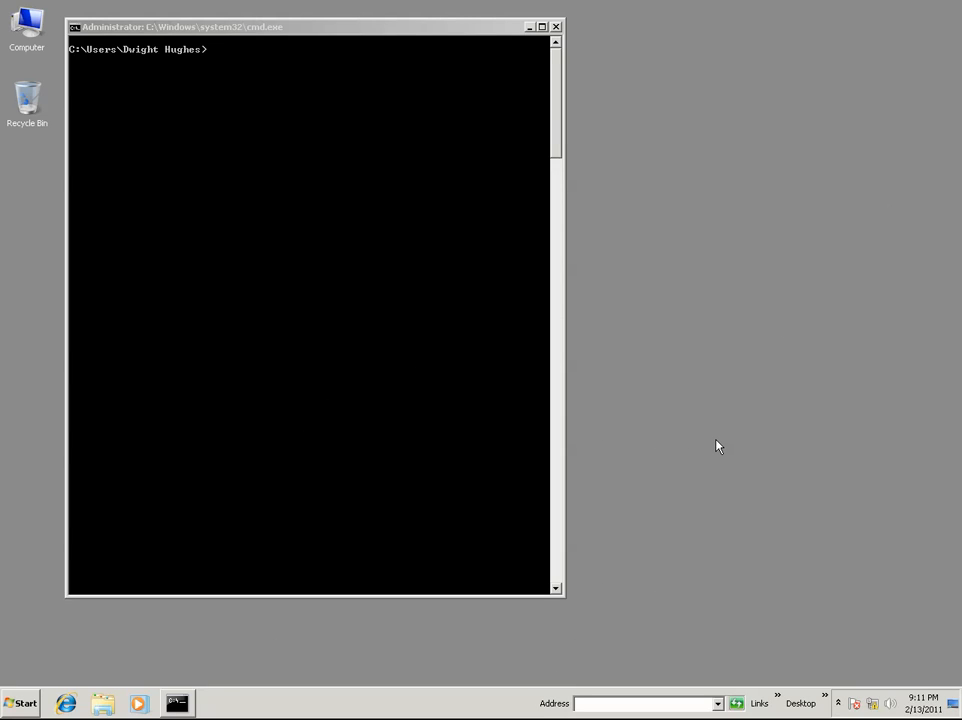
{"action": "left_click", "coordinate": [361, 171]}
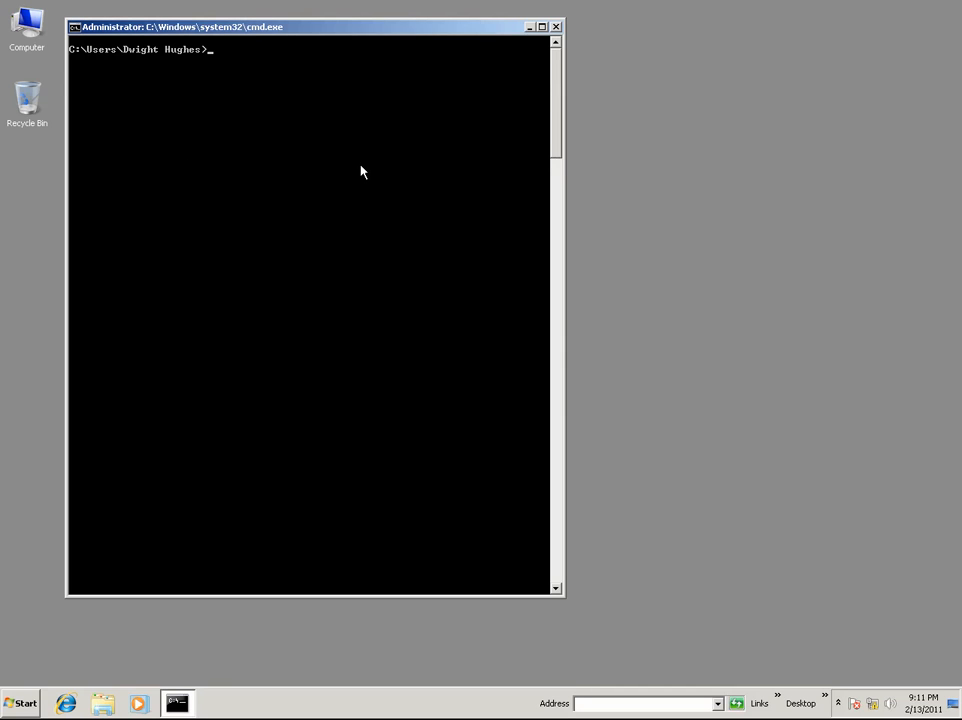
{"action": "type", "text": "ping 192.0.0.1"}
{"action": "key", "text": "Return"}
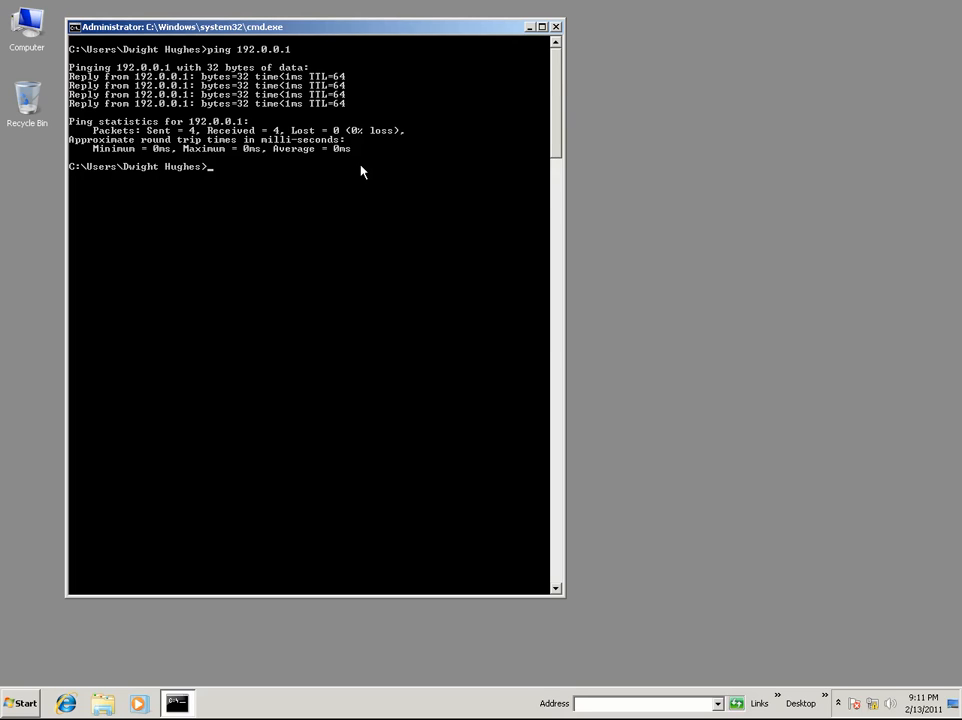
{"action": "type", "text": "ping www.dnet220.dnet"}
{"action": "key", "text": "Return"}
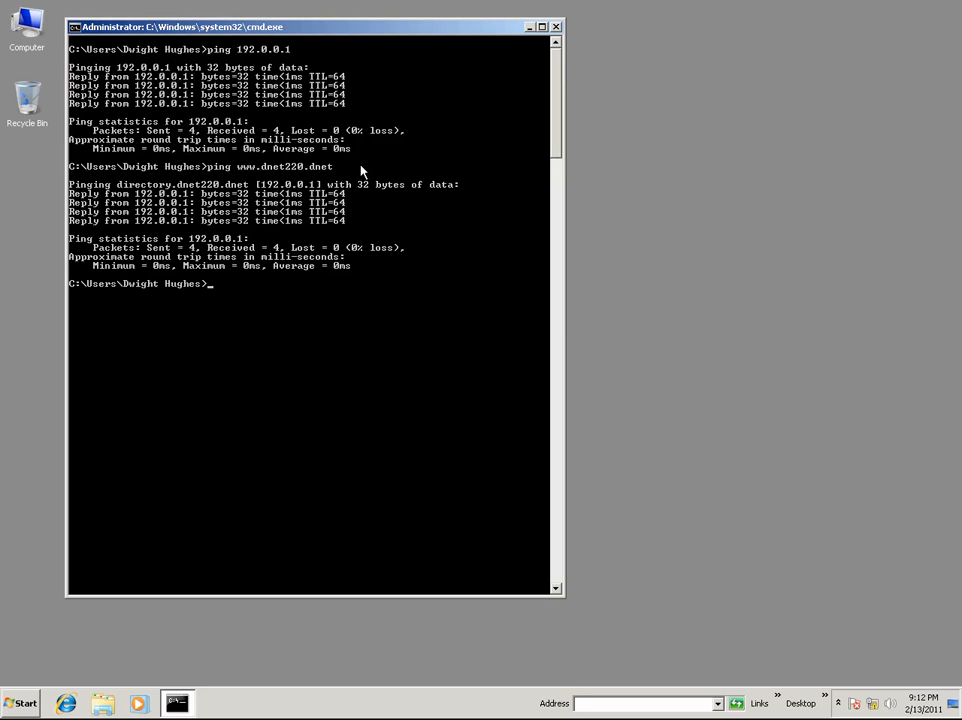
- Test name resolution by pinging the host names myserver and directory
{"action": "type", "text": "ping myserver"}
{"action": "key", "text": "Return"}
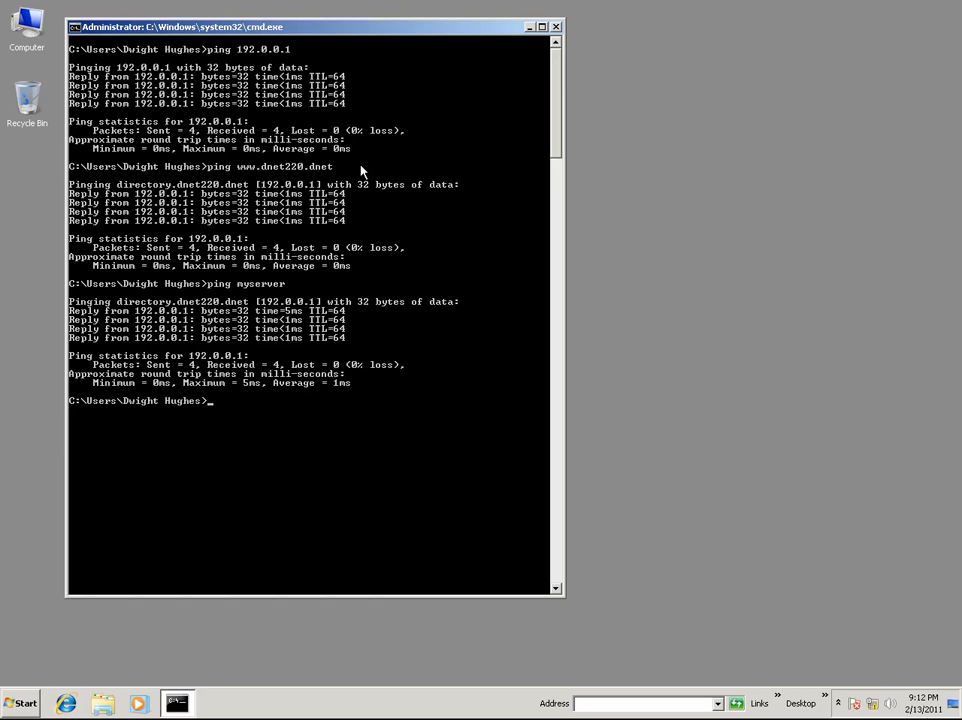
{"action": "type", "text": "ping directory"}
{"action": "key", "text": "Return"}
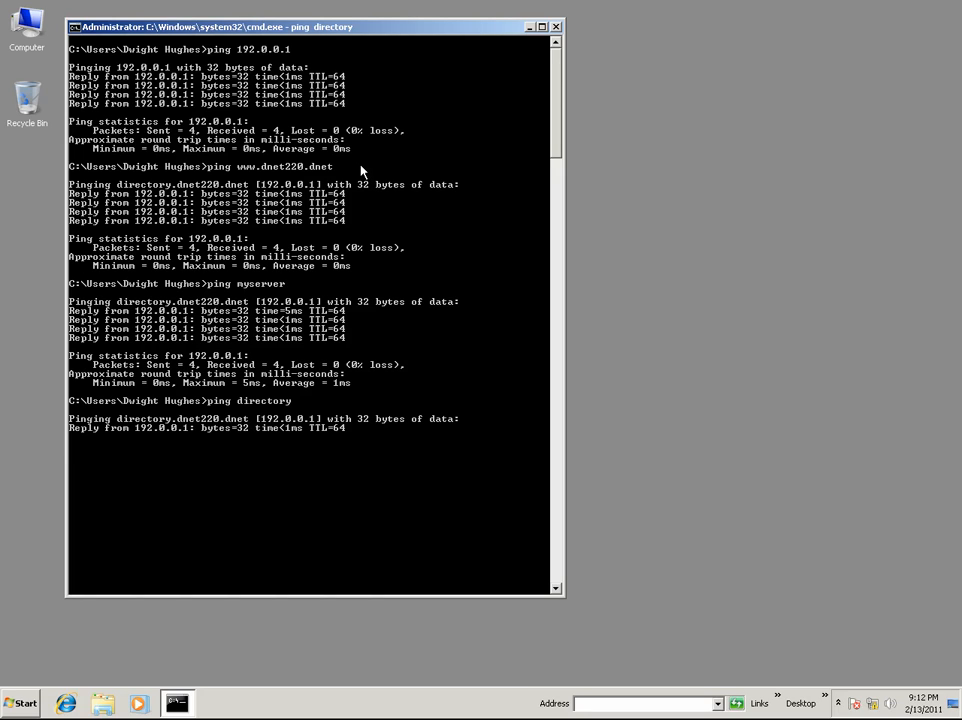